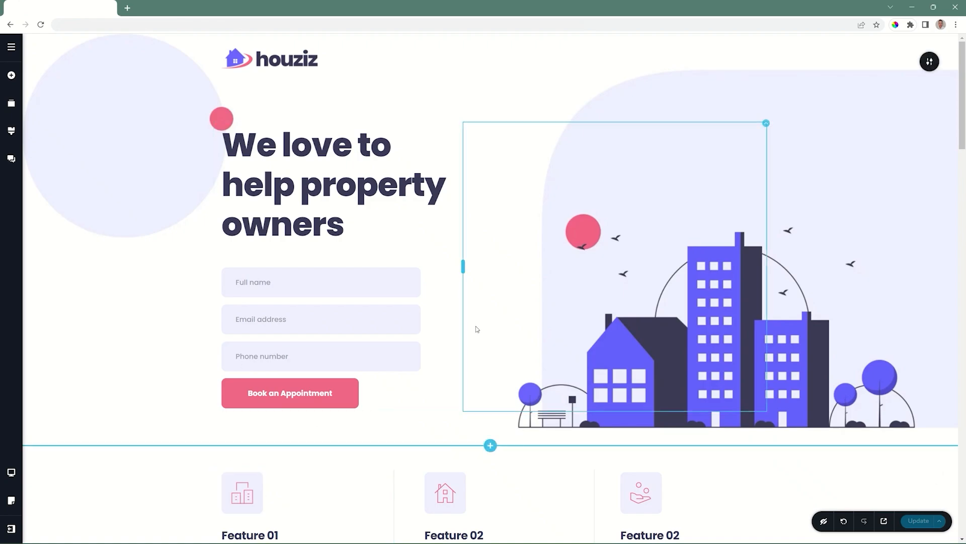
Step: Open the Translate section of the project settings
click(12, 50)
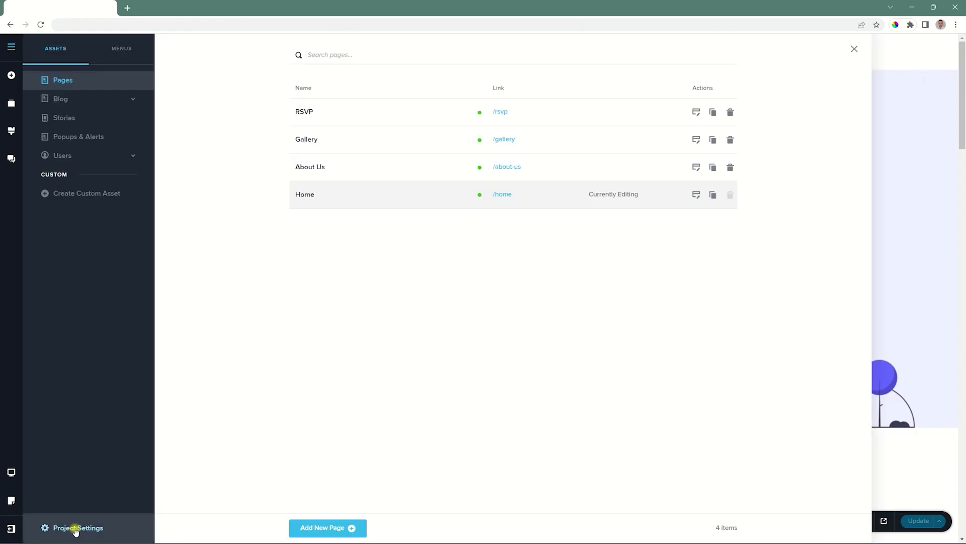
click(76, 528)
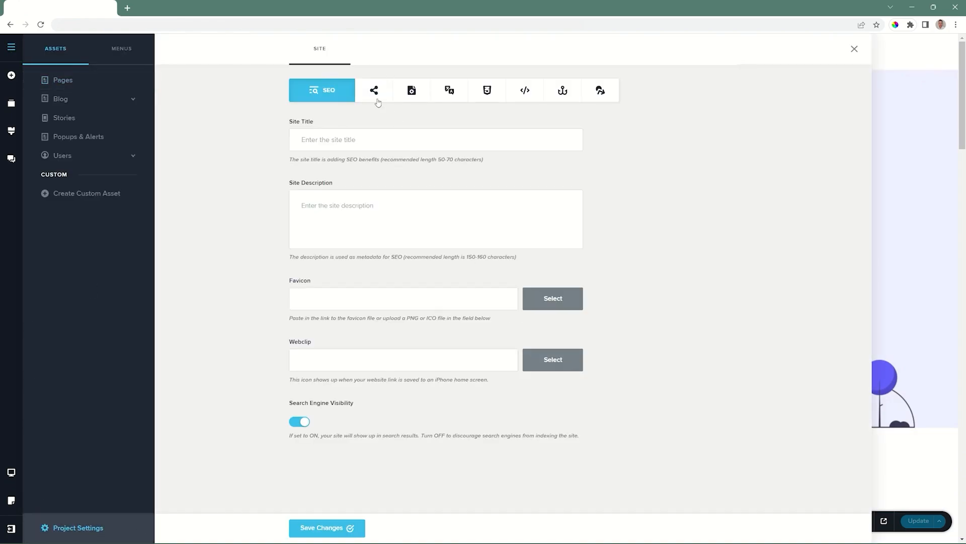
click(451, 92)
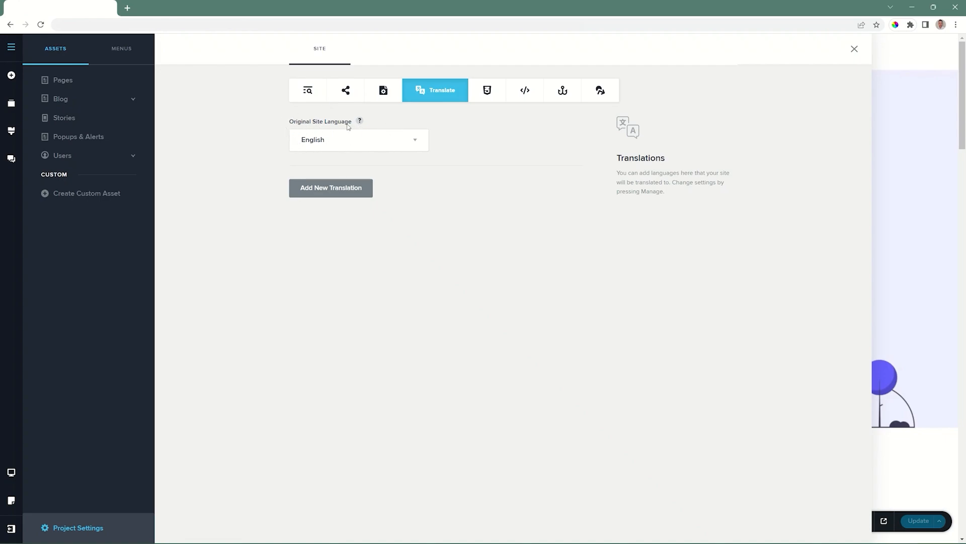
Step: Browse the available original site languages and keep English
click(416, 143)
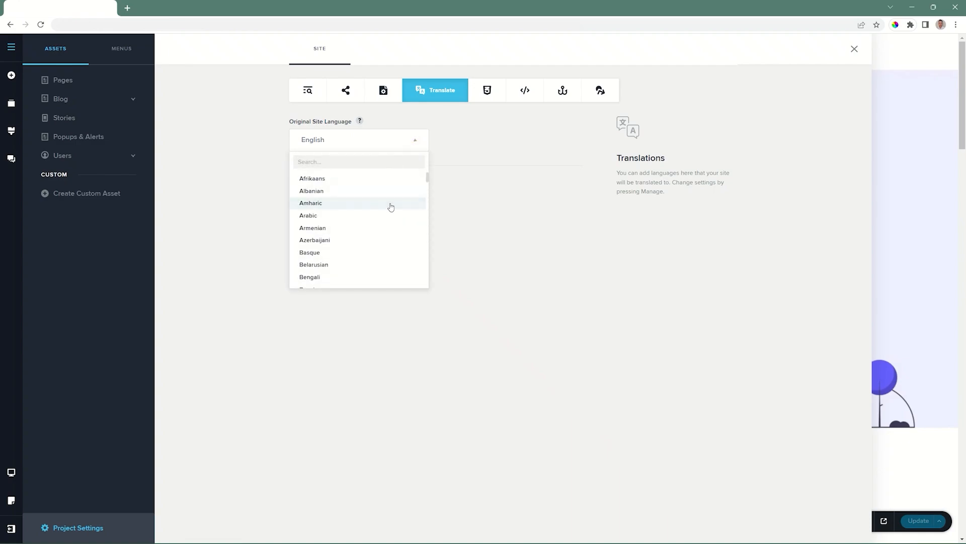
scroll(388, 222, down, 3)
scroll(378, 256, down, 3)
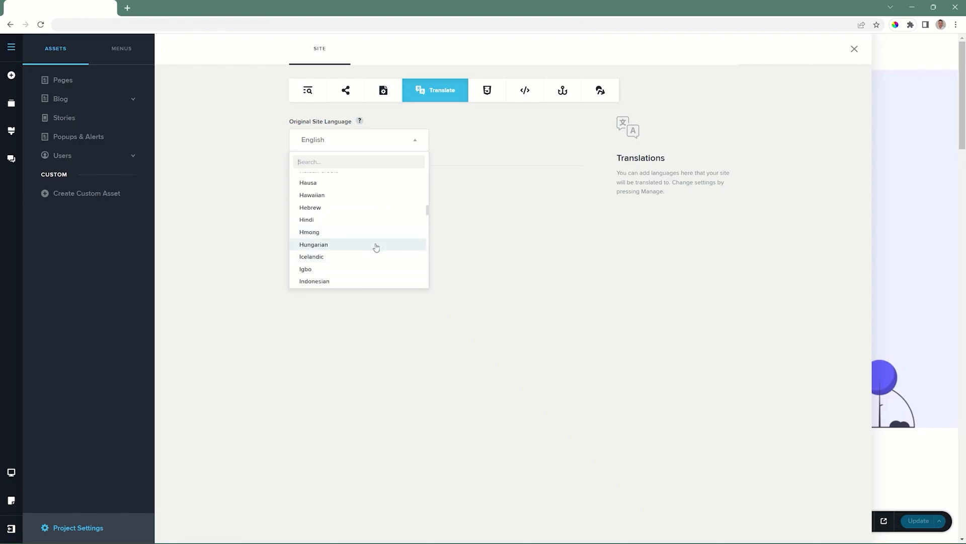
click(417, 140)
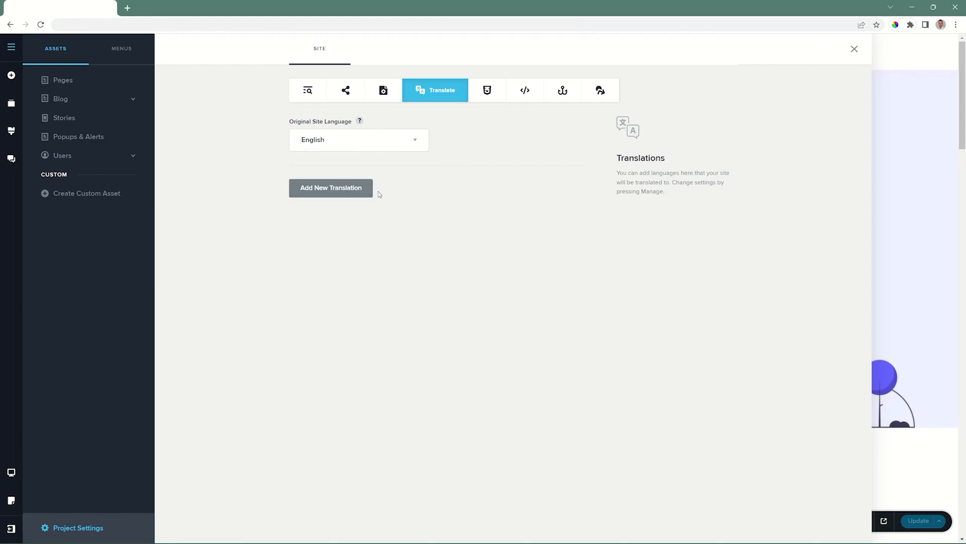
Step: Start a new site translation with Swedish as the target language
click(345, 190)
click(342, 138)
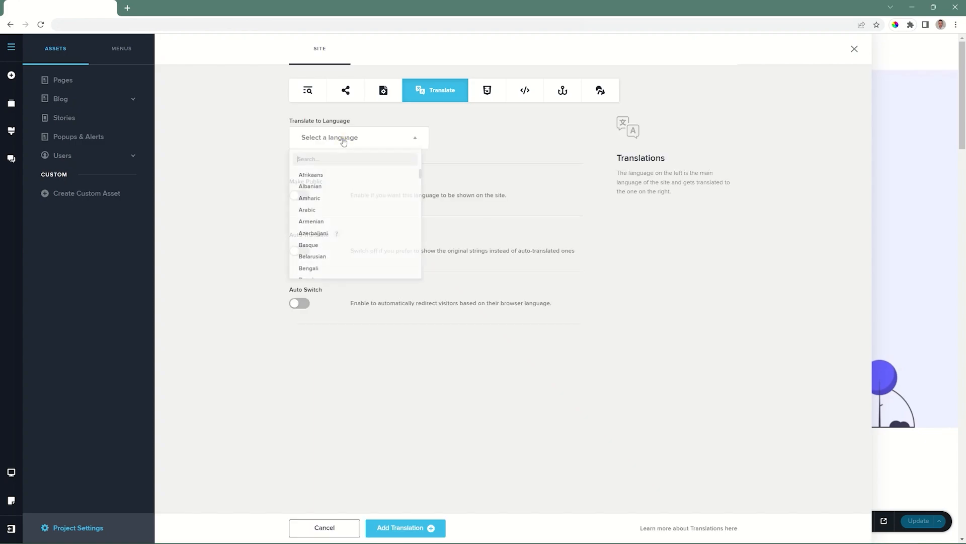
scroll(332, 196, down, 5)
scroll(351, 199, down, 8)
scroll(351, 199, down, 8)
click(315, 254)
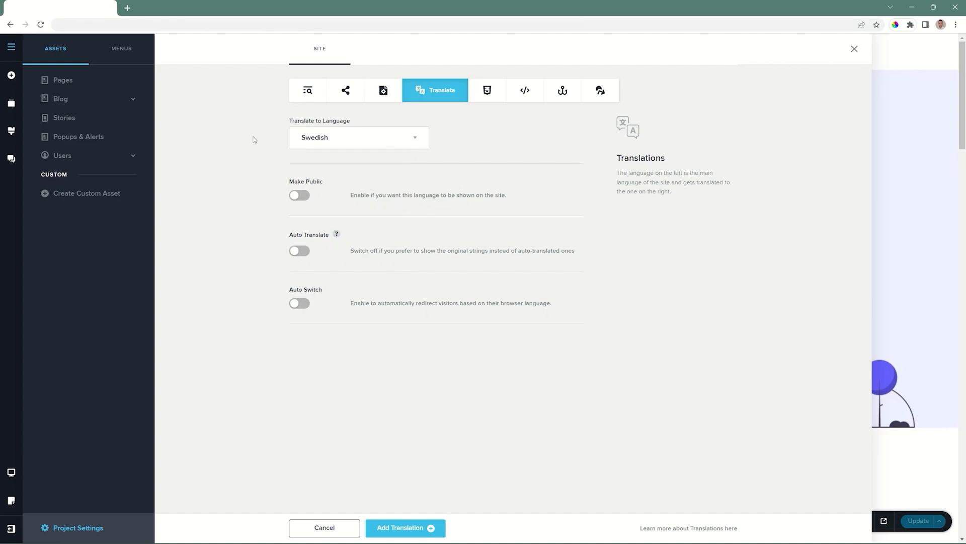
Step: Enable Make Public, Auto Translate and Auto Switch for the Swedish translation, add it and return to the page
click(301, 195)
click(301, 254)
click(300, 303)
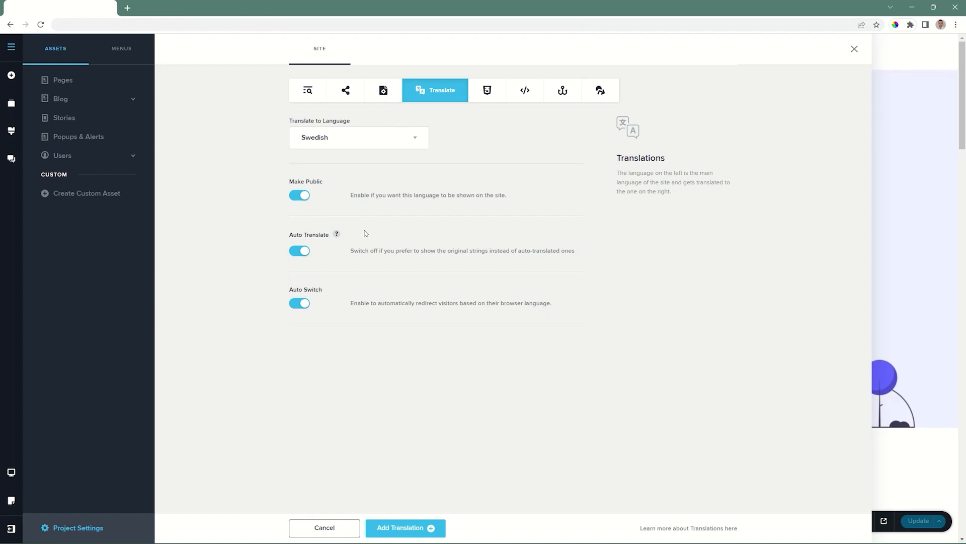
click(382, 527)
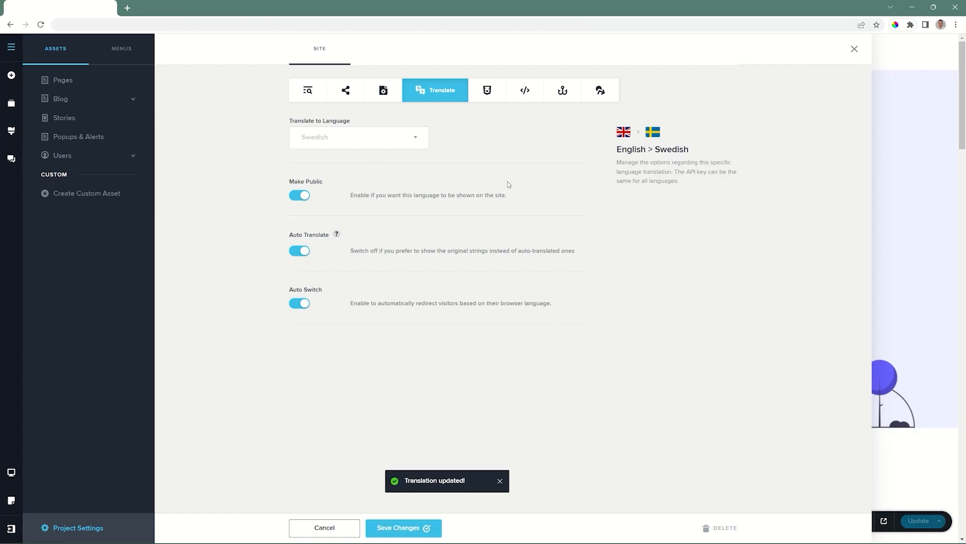
click(900, 108)
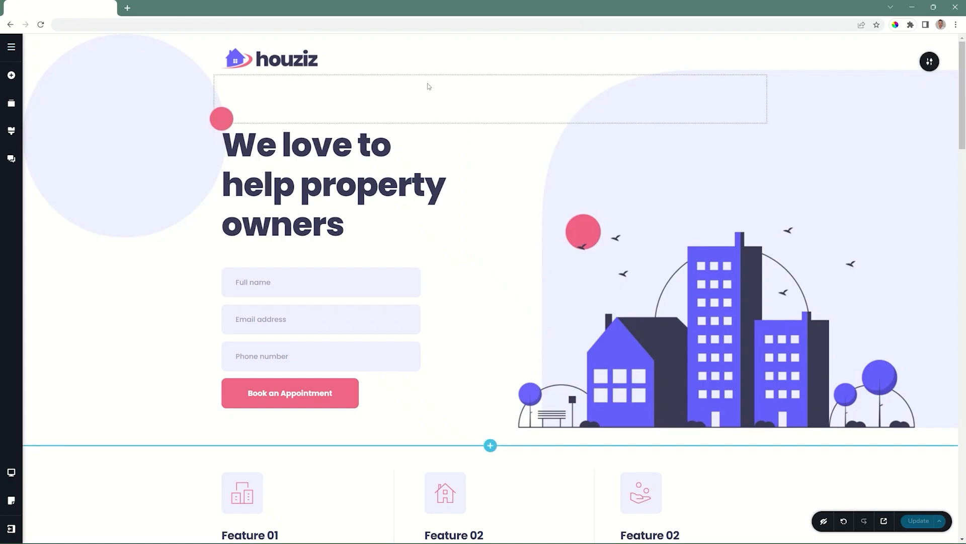
Step: Place a Translation element in the header beside the houziz logo and save the page
click(11, 75)
scroll(88, 129, down, 3)
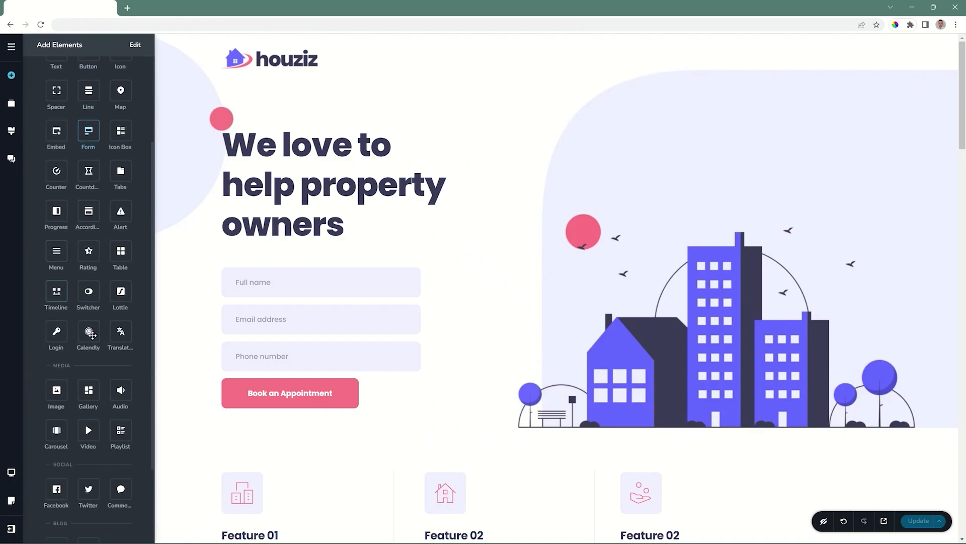
mouse_move(122, 332)
mouse_down()
mouse_move(153, 300)
mouse_move(231, 143)
mouse_move(333, 65)
mouse_move(550, 60)
mouse_move(422, 67)
mouse_up()
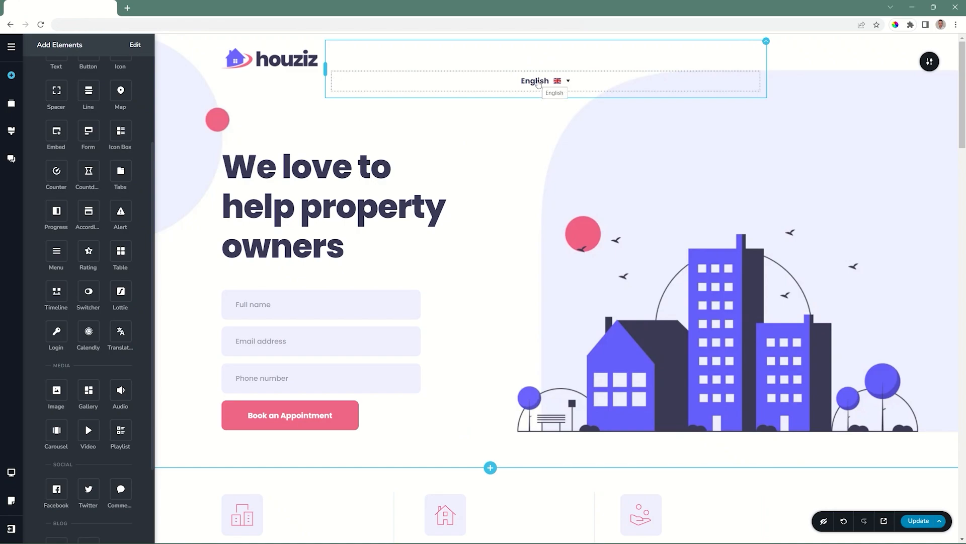
click(528, 58)
click(564, 84)
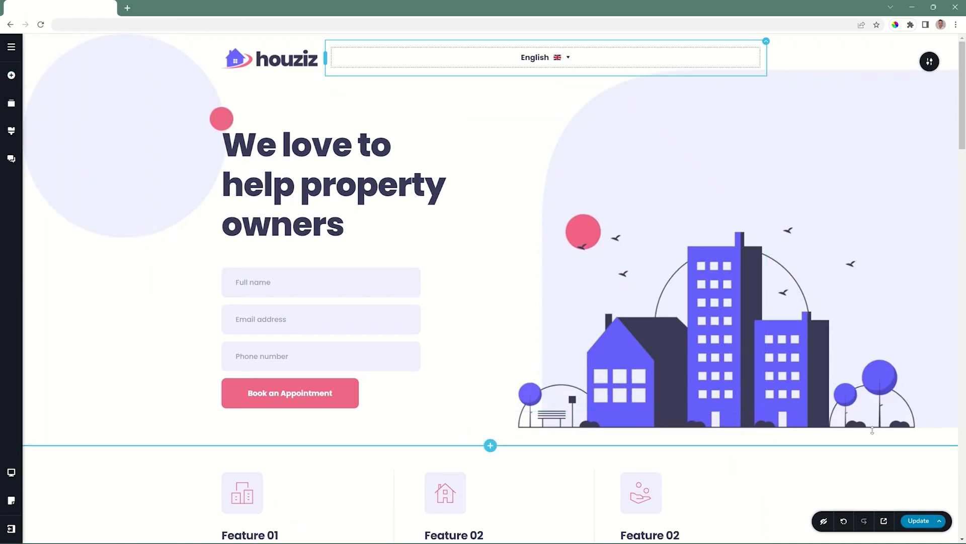
key(ctrl+s)
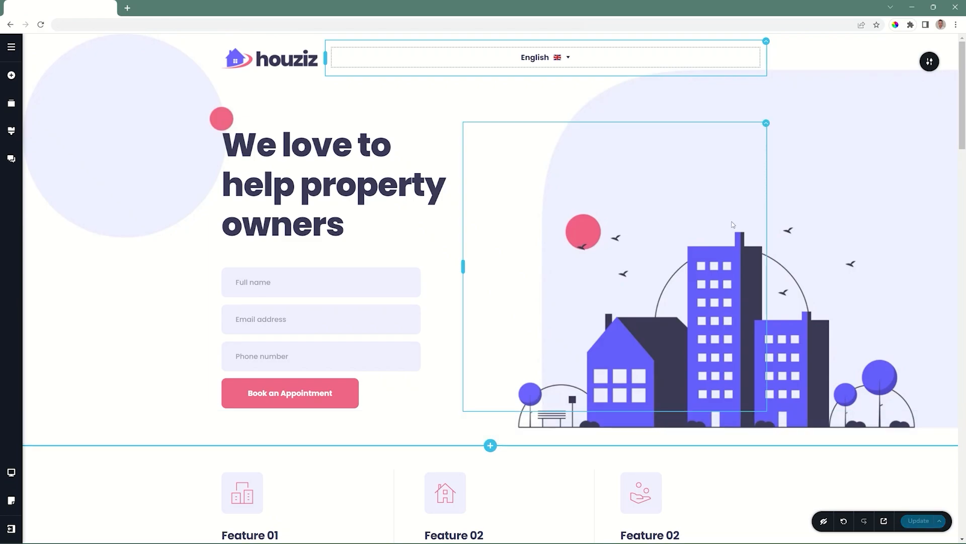
Step: Preview the page in a new browser tab, switched to Swedish, and examine the translated text of its sections
click(890, 521)
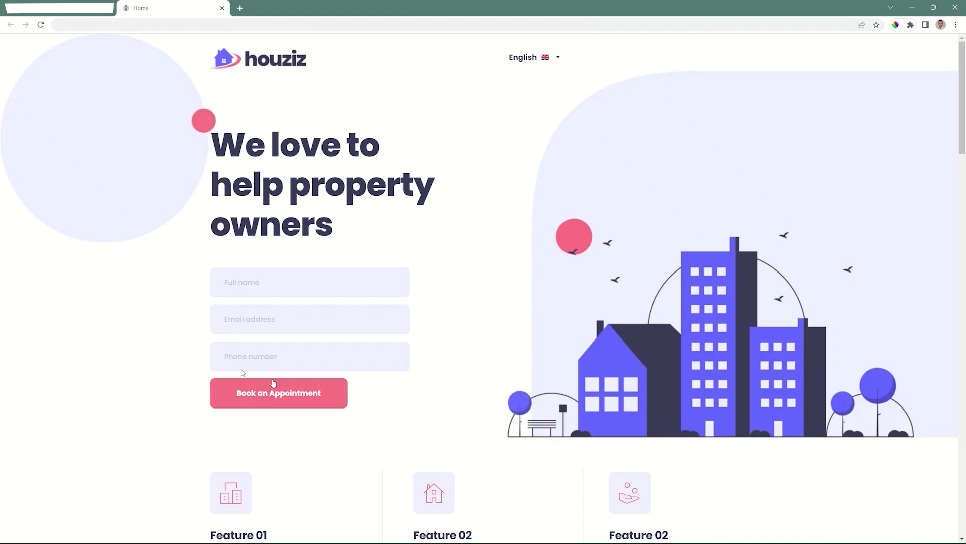
click(559, 58)
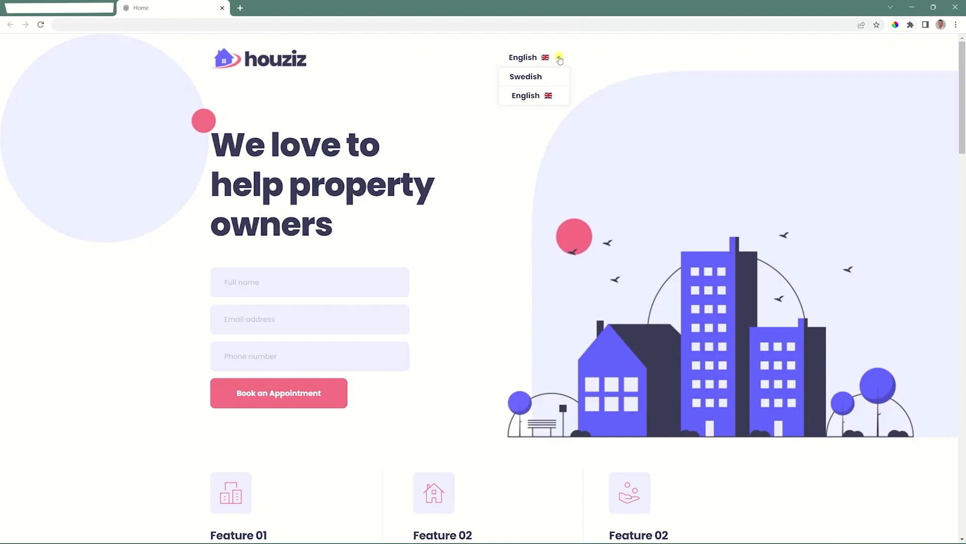
click(532, 77)
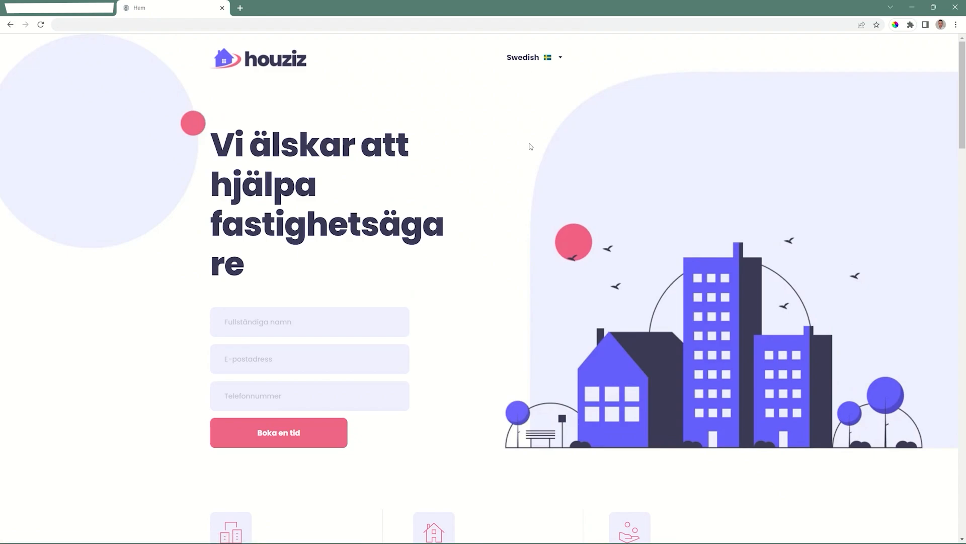
scroll(566, 242, down, 8)
scroll(568, 243, down, 3)
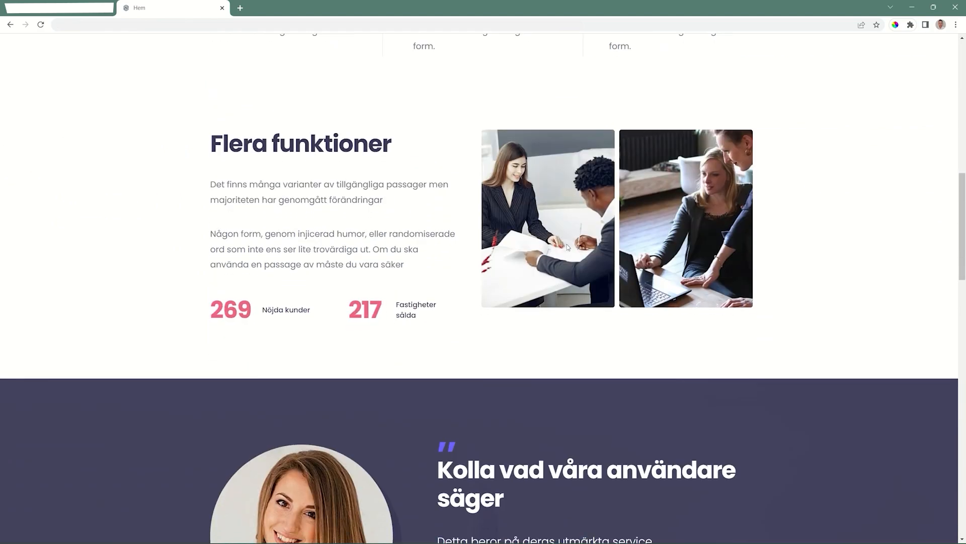
scroll(567, 244, down, 8)
scroll(567, 244, down, 9)
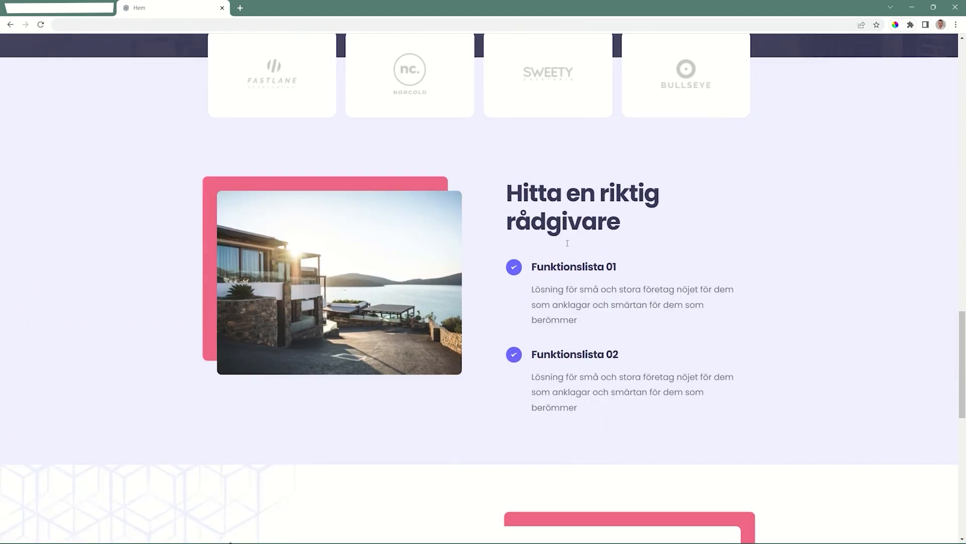
scroll(568, 245, up, 20)
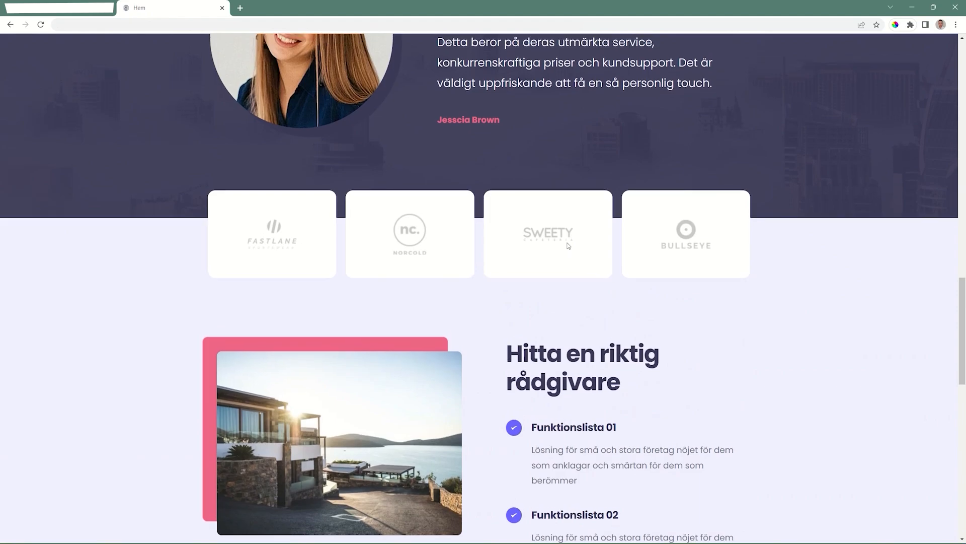
scroll(568, 245, up, 6)
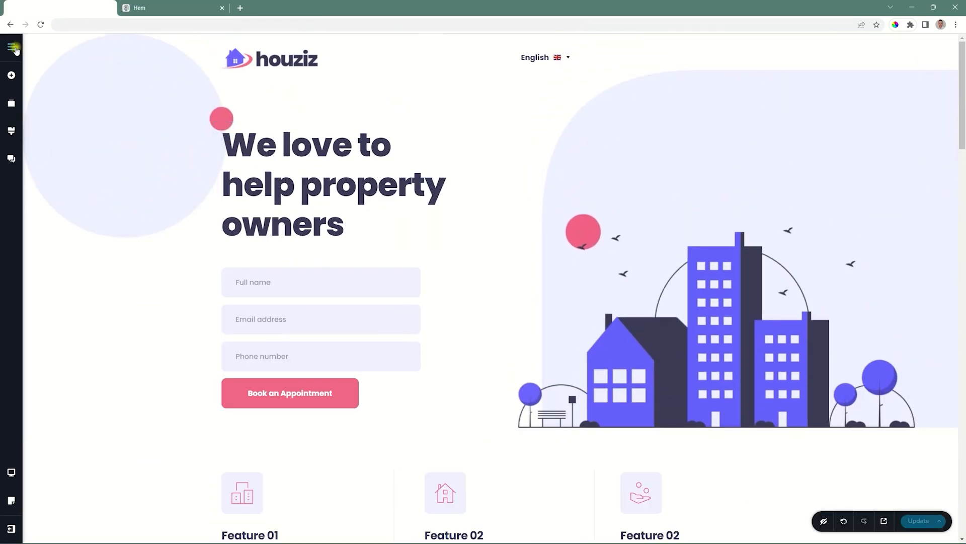
Step: Return to the editor and open the Home page's translation strings
click(12, 48)
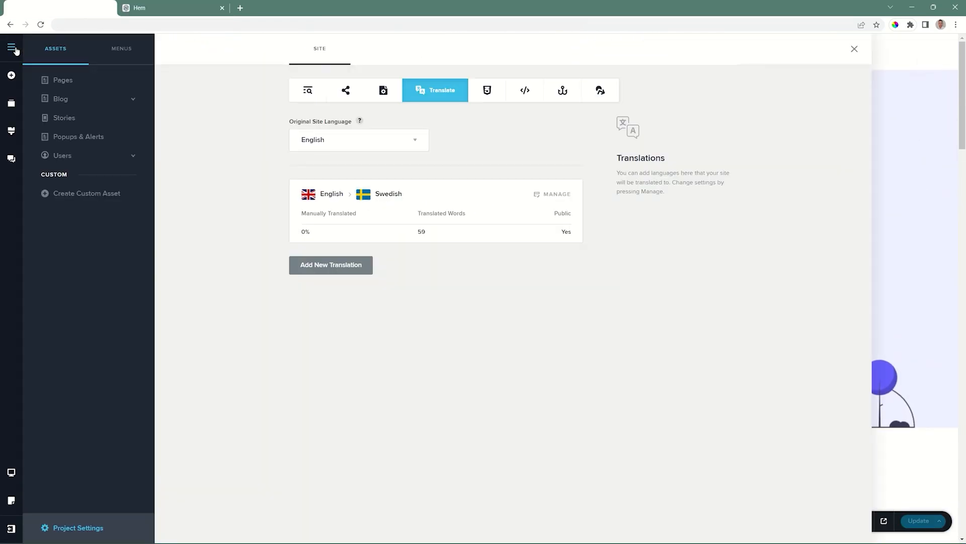
click(56, 80)
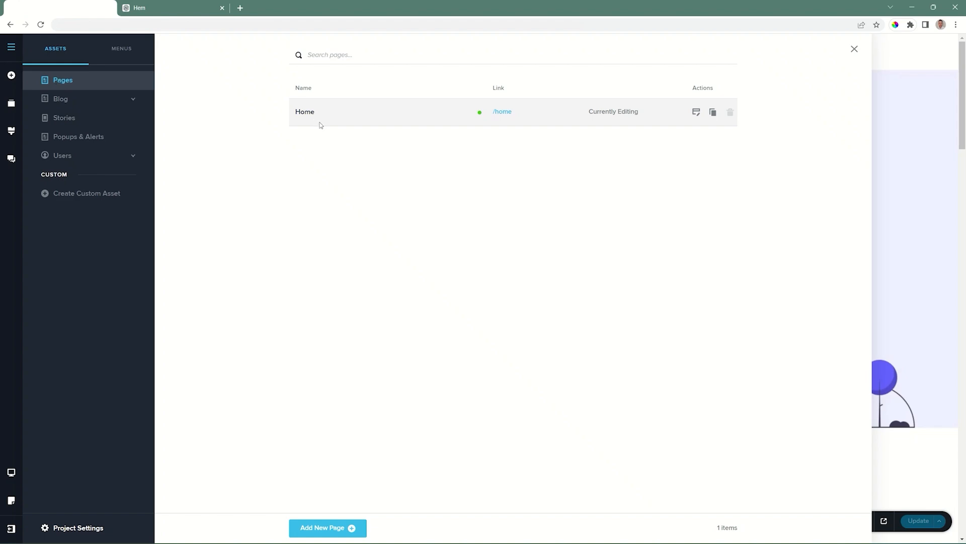
click(304, 113)
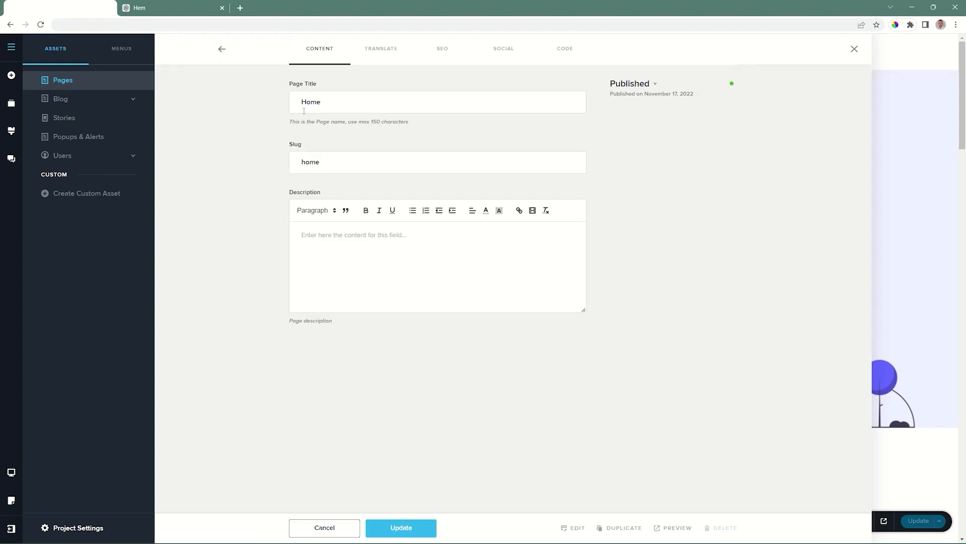
click(383, 51)
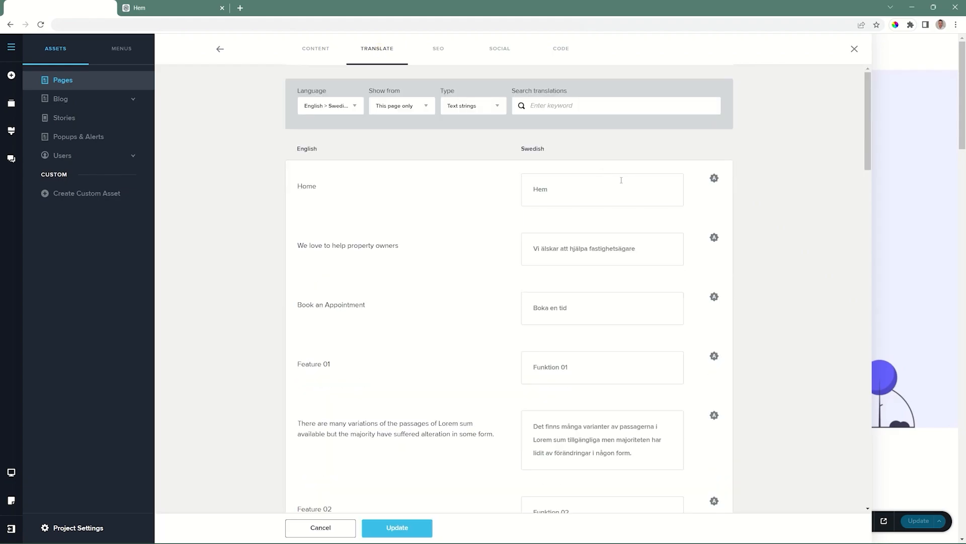
Step: Review the Home page's English to Swedish text strings, and show its Media Images instead
scroll(554, 213, down, 15)
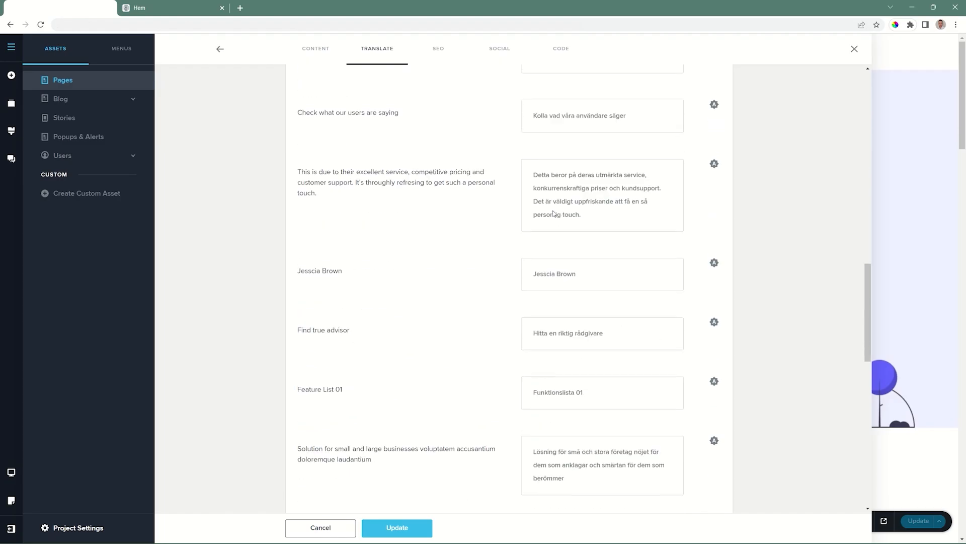
scroll(554, 210, down, 4)
scroll(554, 211, up, 16)
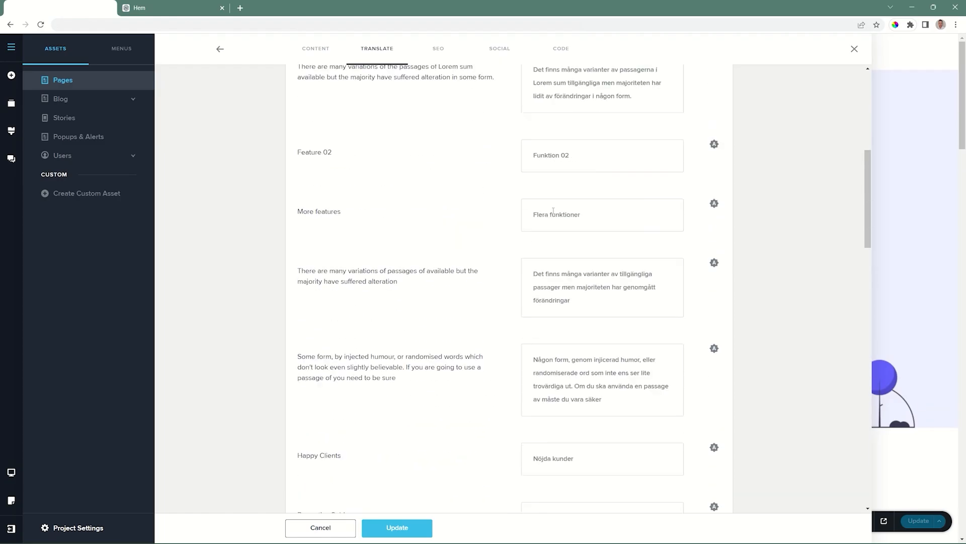
scroll(553, 213, up, 3)
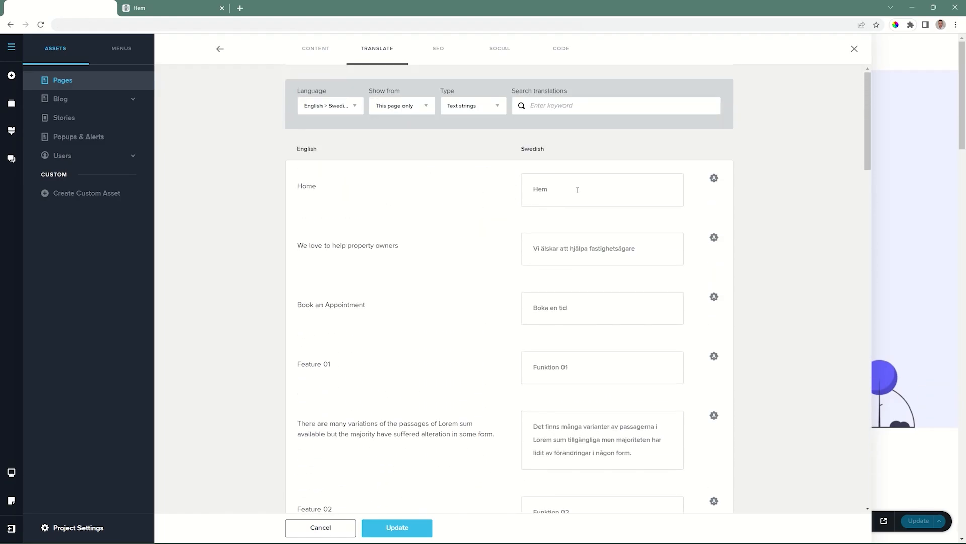
scroll(578, 190, down, 4)
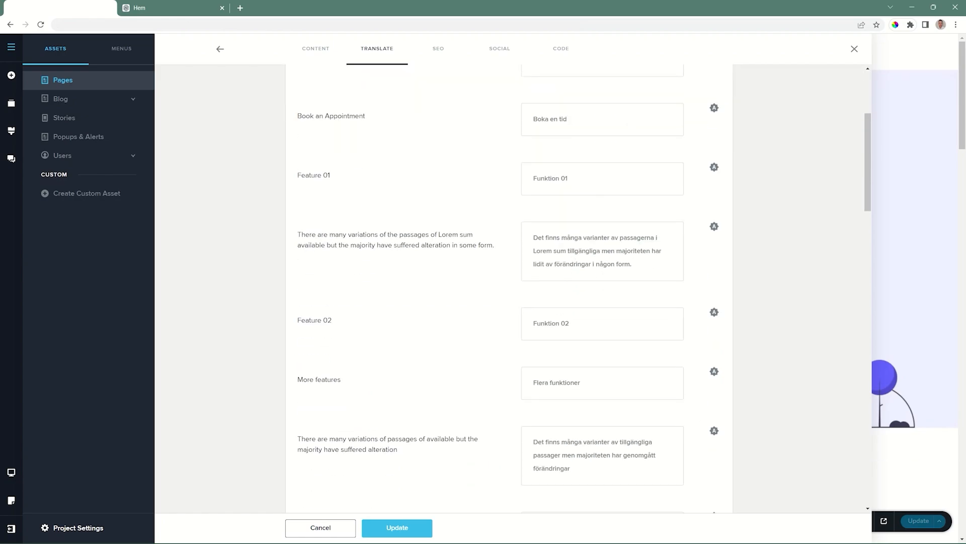
scroll(591, 270, down, 6)
scroll(585, 256, up, 10)
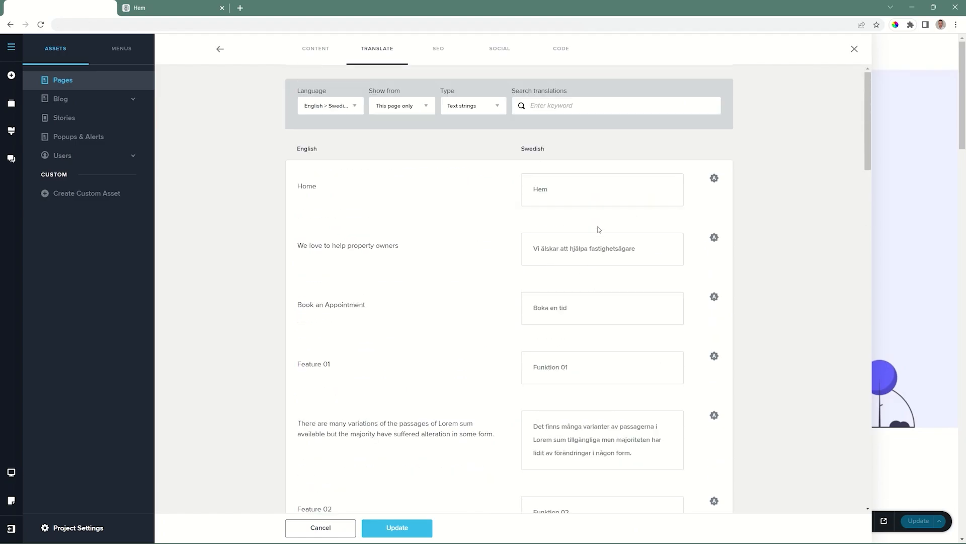
click(473, 111)
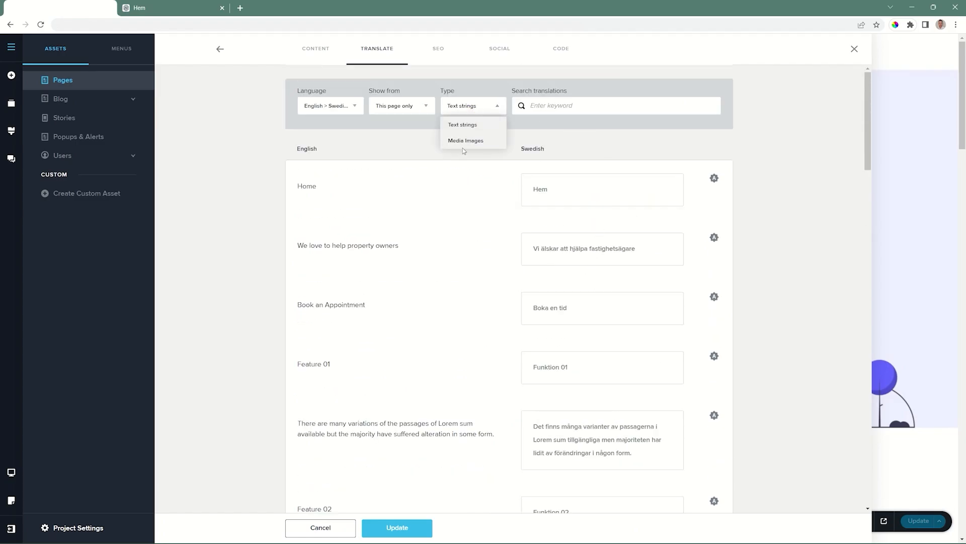
click(465, 139)
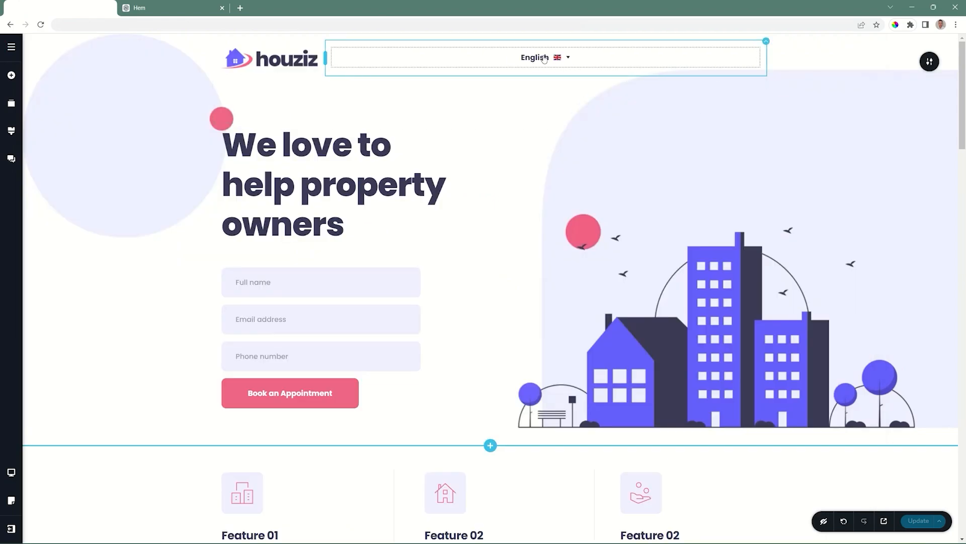
Step: Look at the header section's options, including Multi-Language, and close them
mouse_move(929, 61)
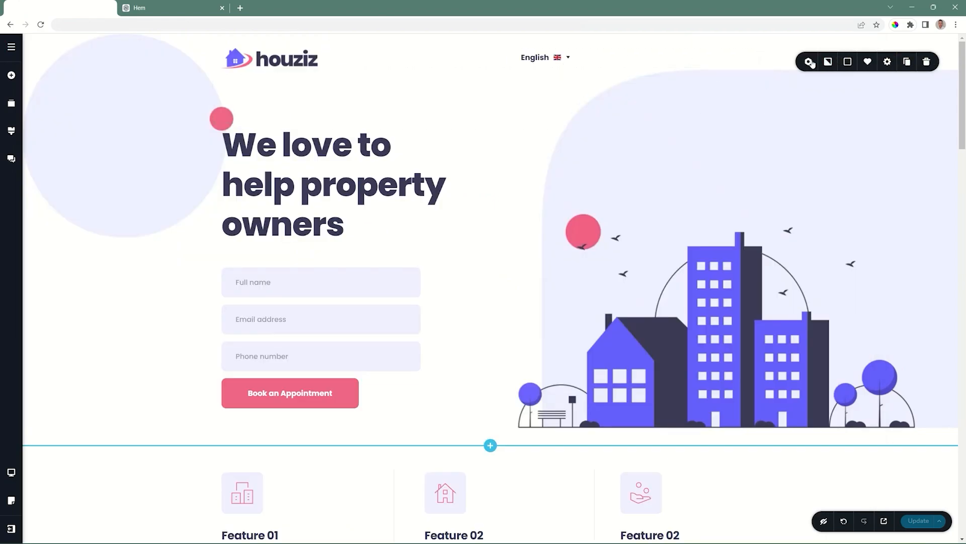
click(809, 62)
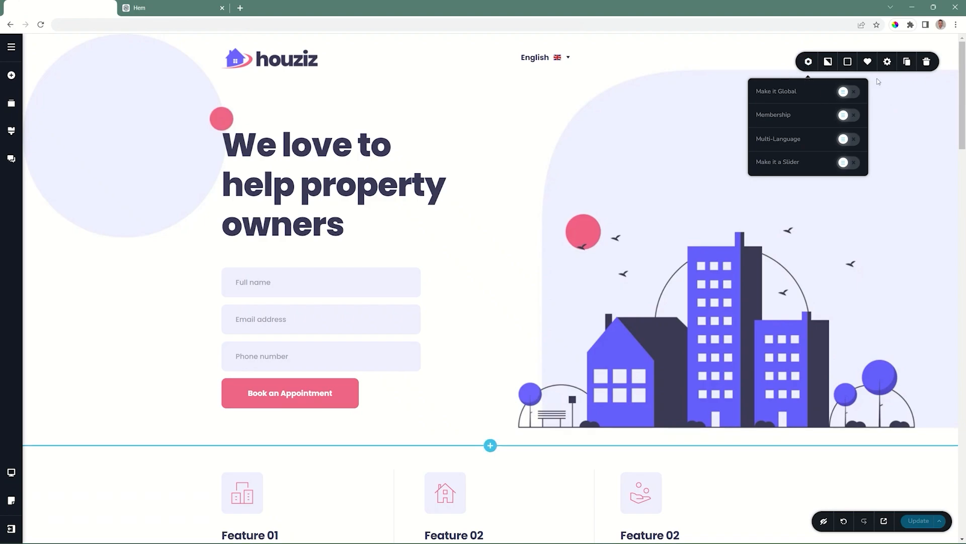
click(906, 126)
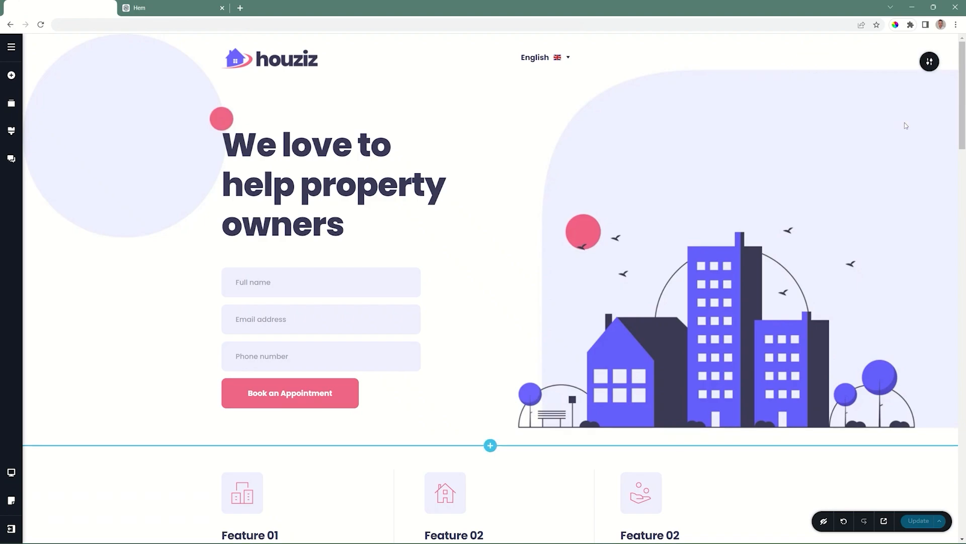
Step: Set the header language switcher's position to Fixed and anchor its vertical offset to the bottom of the page
click(567, 59)
click(565, 83)
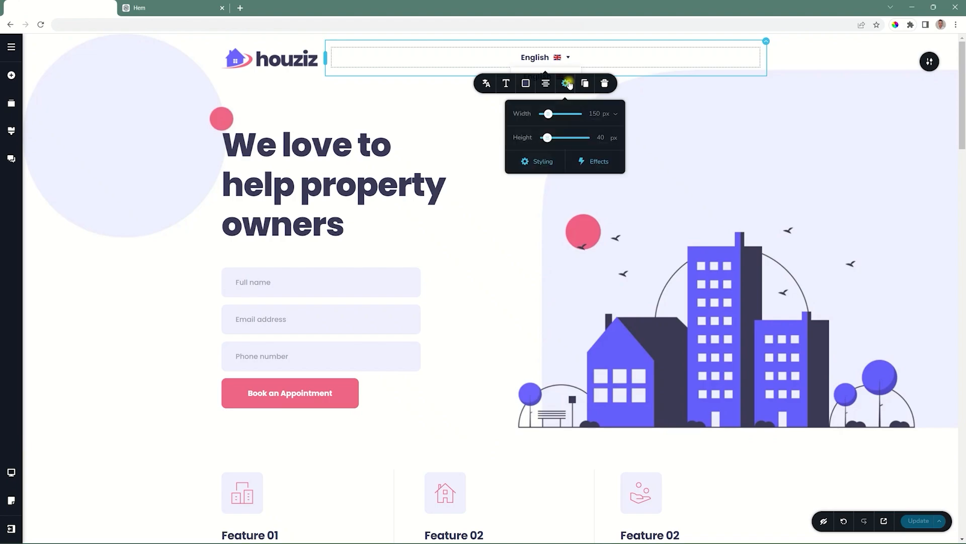
click(547, 160)
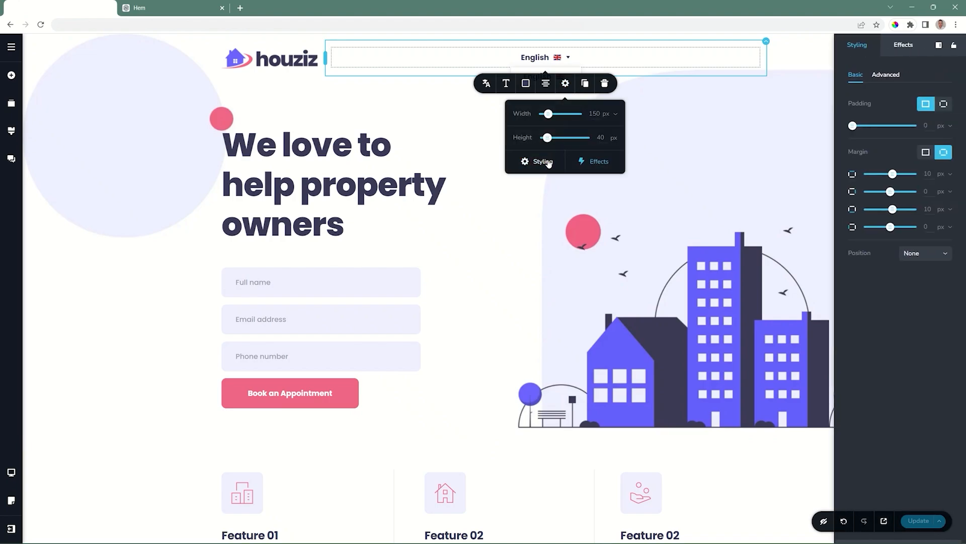
click(930, 255)
click(914, 297)
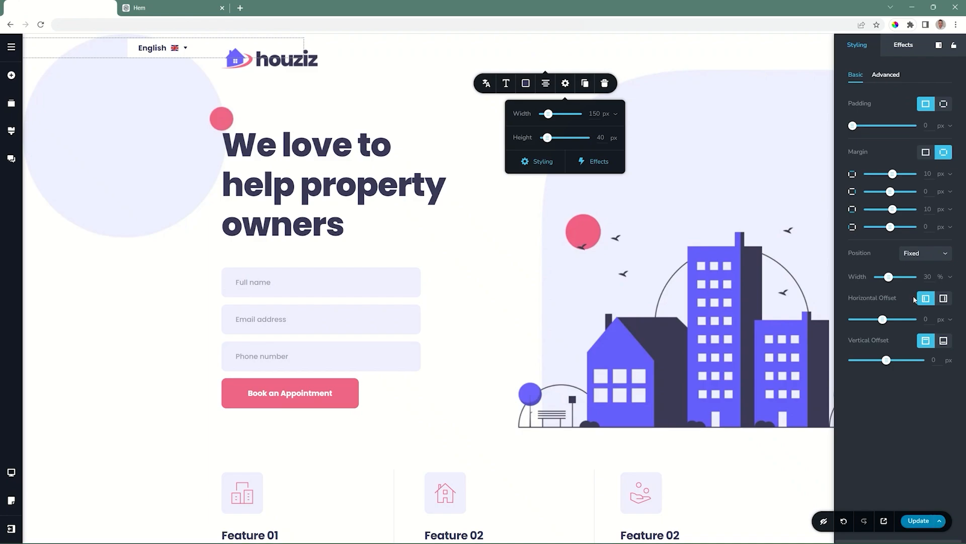
click(944, 342)
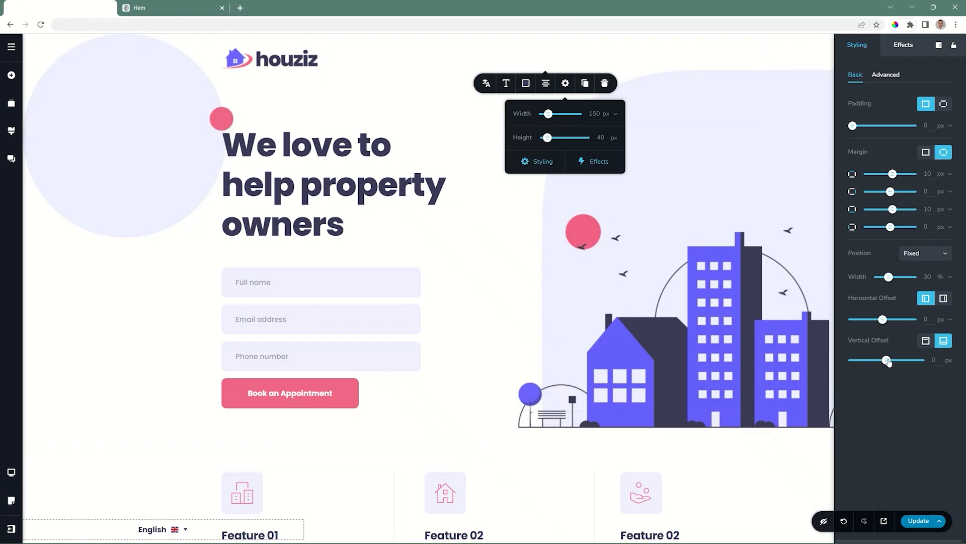
Step: Set the language switcher's vertical offset to 44 px, horizontal offset to -64 px and width to 34%
drag(886, 360, 888, 360)
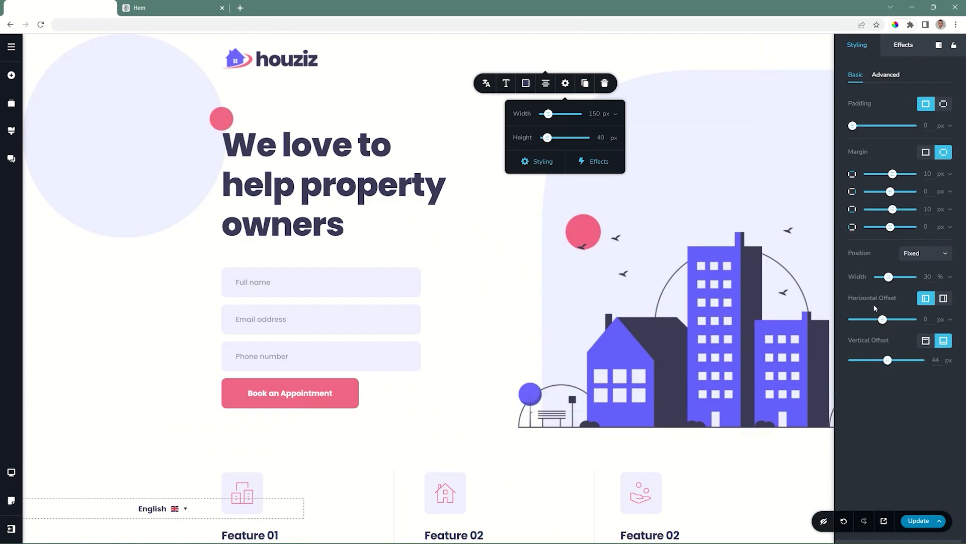
drag(882, 319, 880, 319)
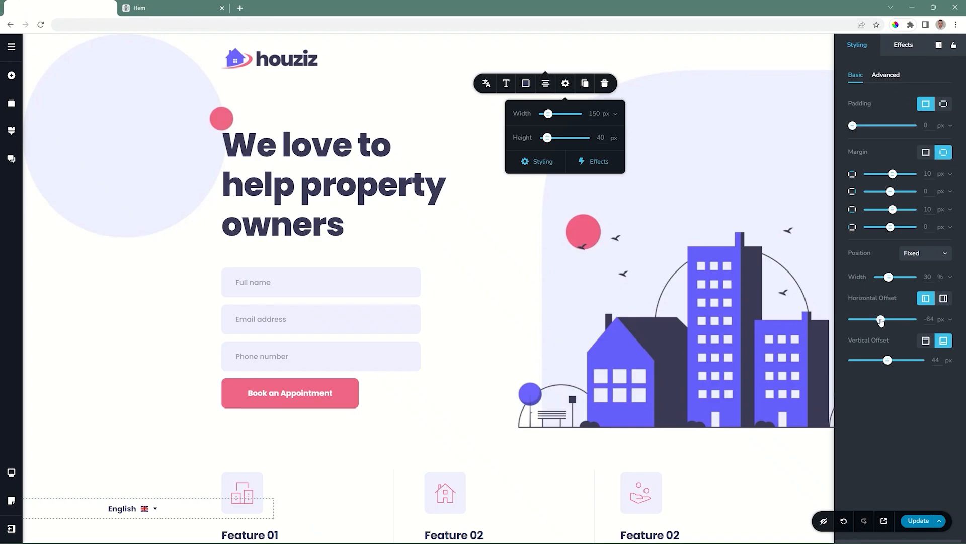
drag(888, 280, 890, 277)
Step: Check the fixed language switcher's placement over the different page sections, and close its styling settings
scroll(310, 470, down, 18)
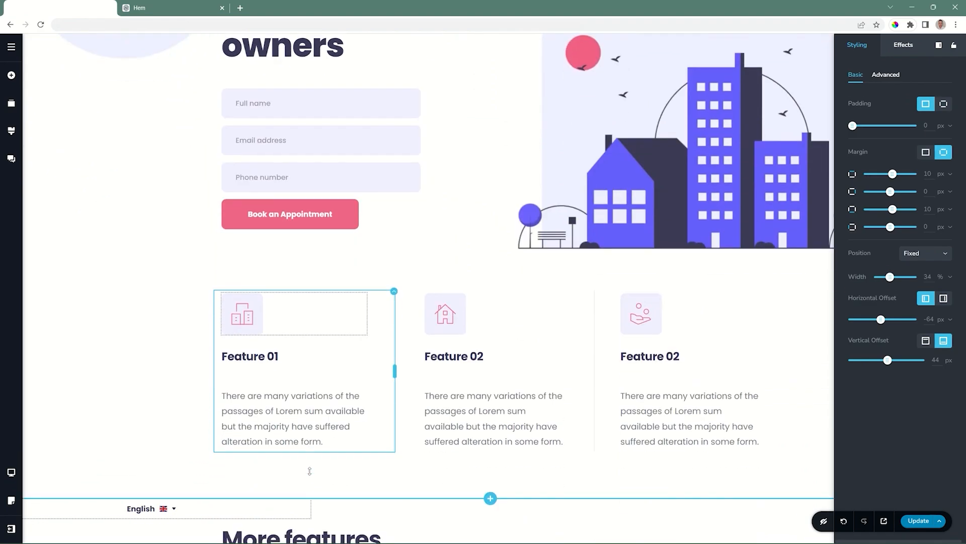
scroll(321, 460, down, 15)
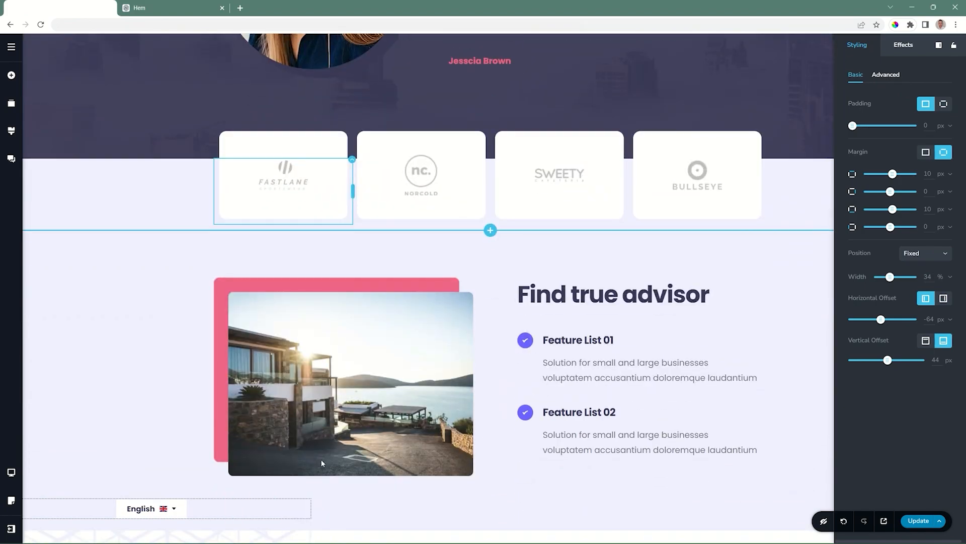
scroll(322, 463, up, 15)
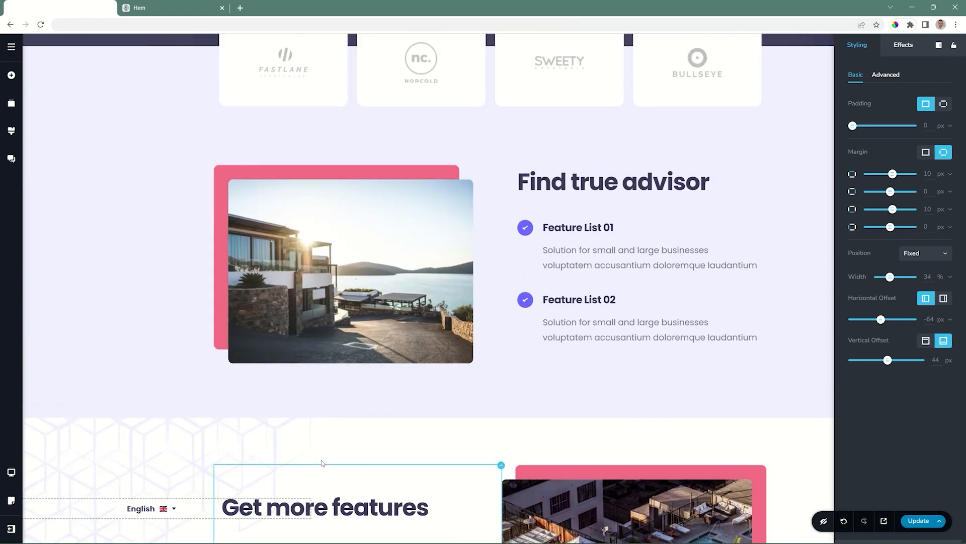
scroll(309, 461, down, 8)
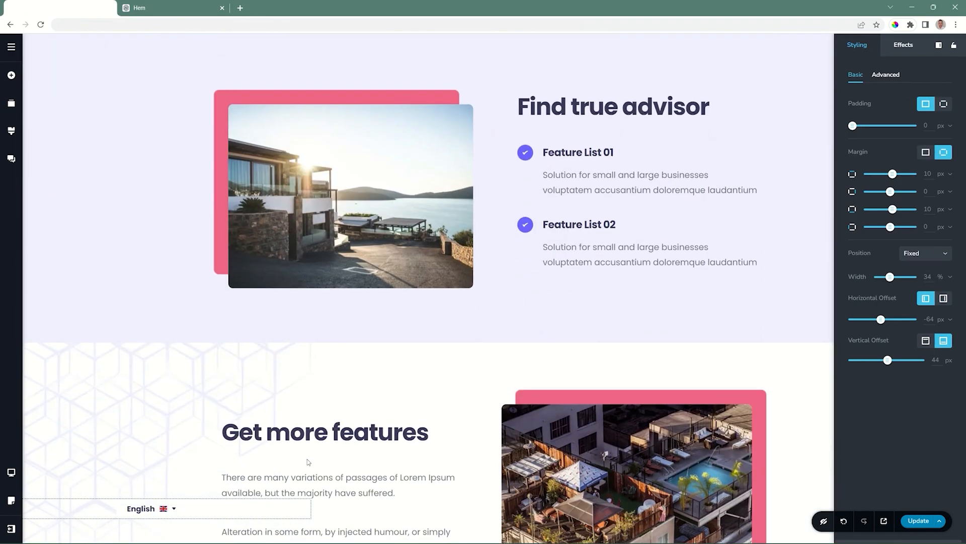
scroll(308, 462, up, 13)
scroll(308, 462, up, 10)
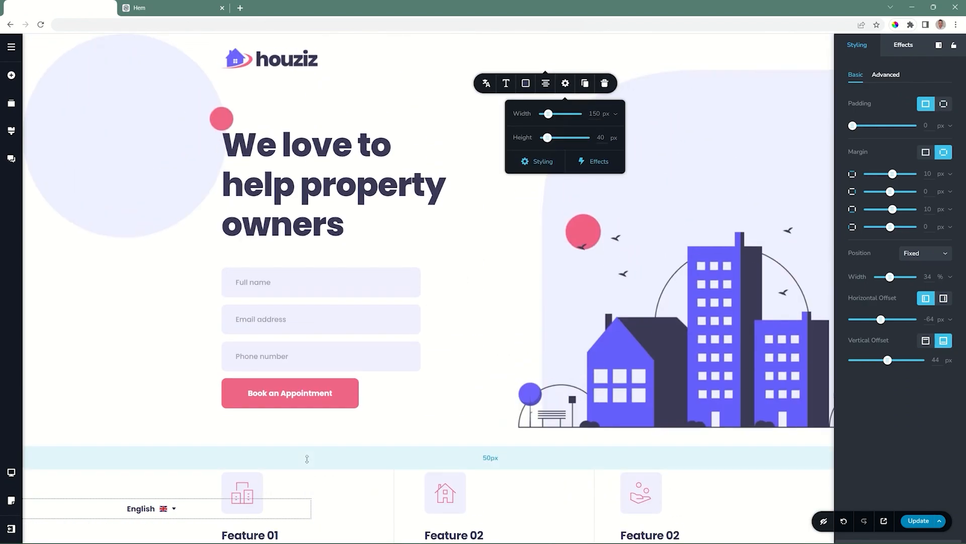
click(307, 459)
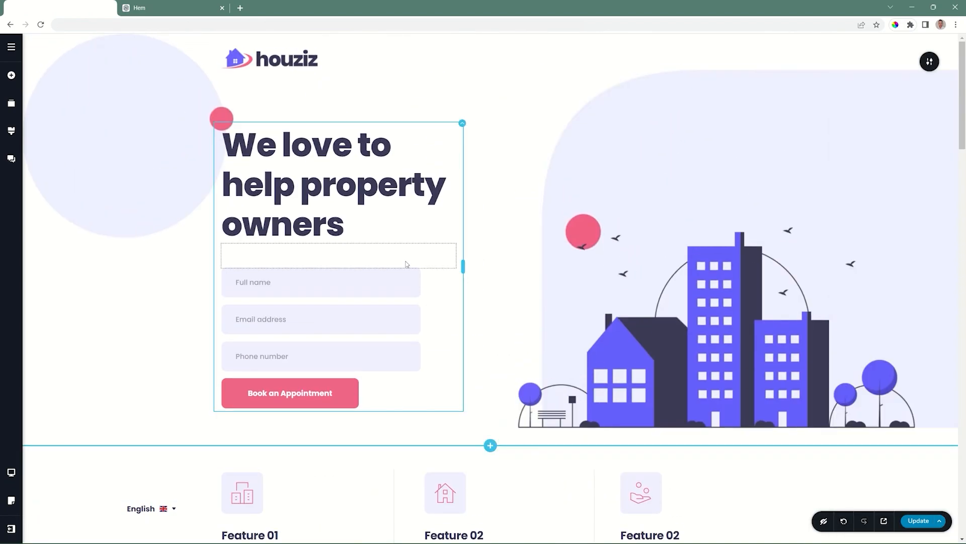
Step: Start a new site translation in the project settings with Belarusian as the target language
click(11, 47)
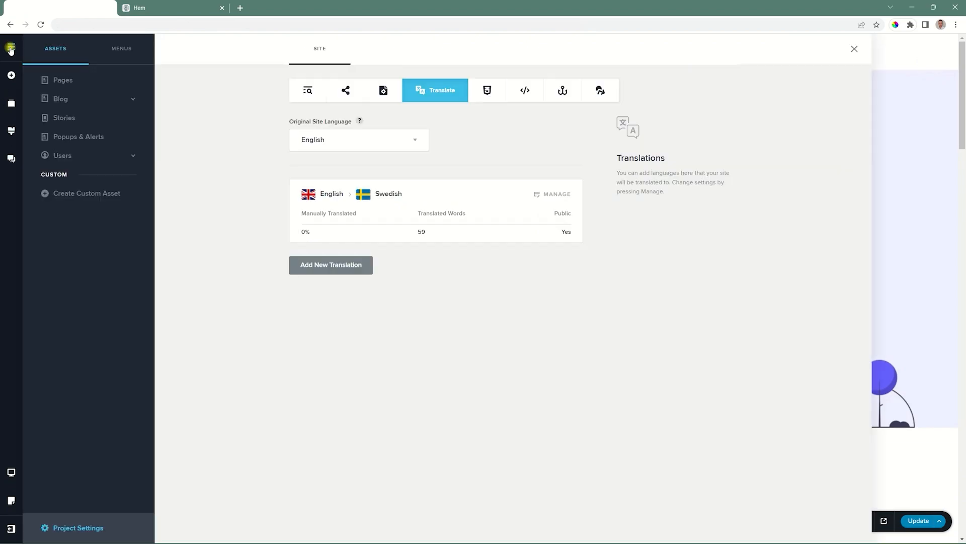
click(71, 525)
click(449, 89)
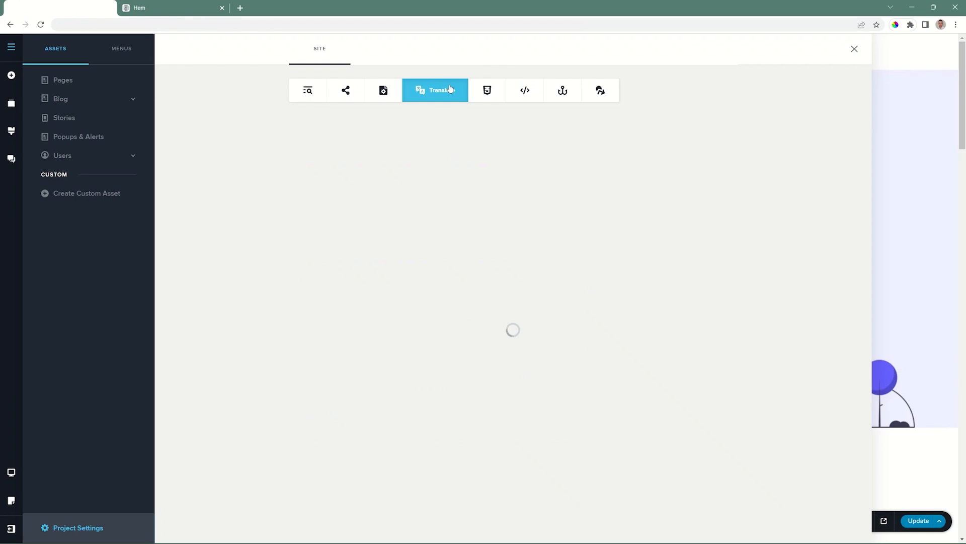
click(327, 265)
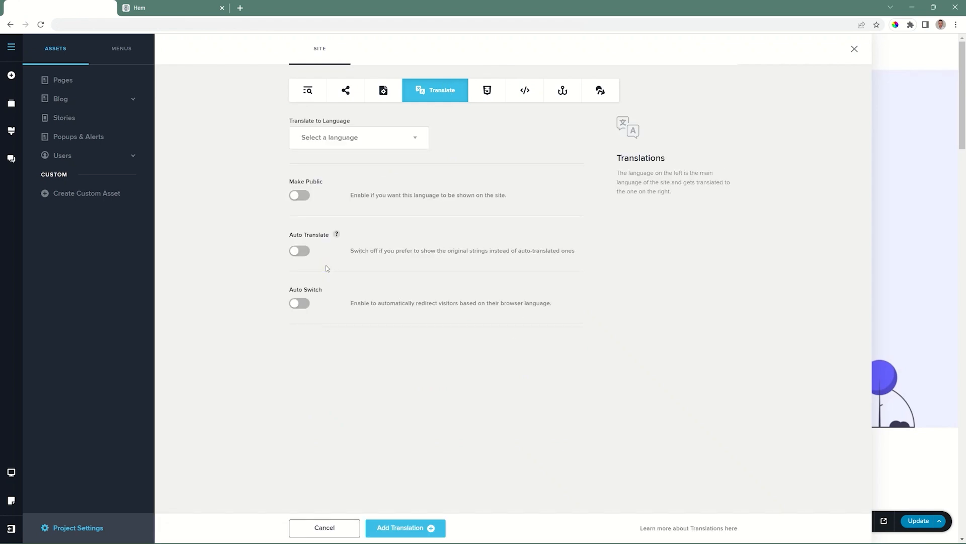
click(306, 140)
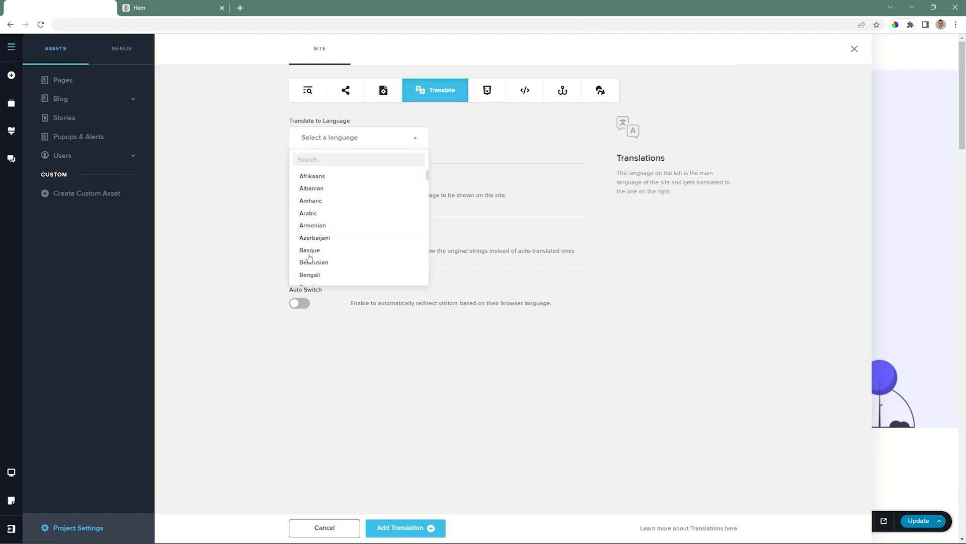
click(311, 262)
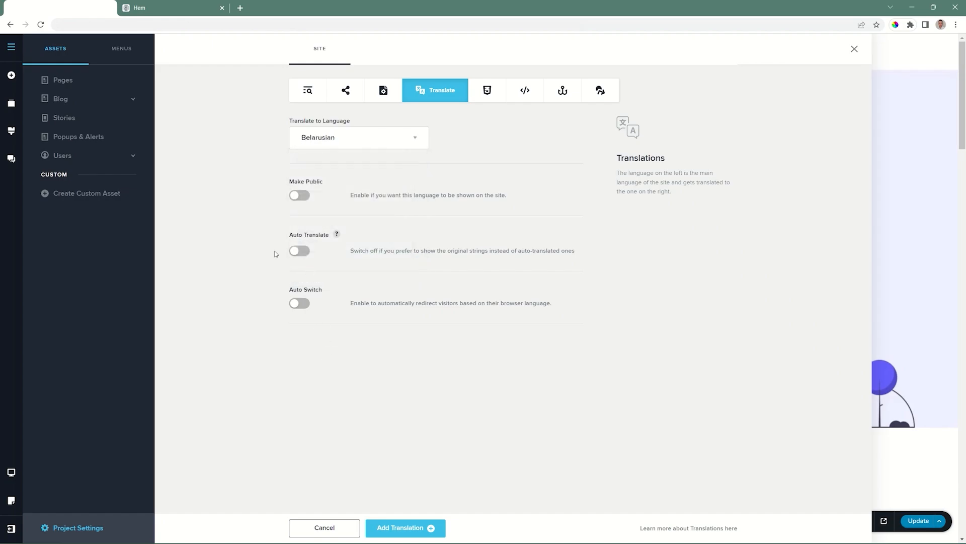
Step: Make the Belarusian translation public, enable Auto Translate and Auto Switch, and add it to the site
click(300, 195)
click(299, 250)
click(299, 303)
click(400, 528)
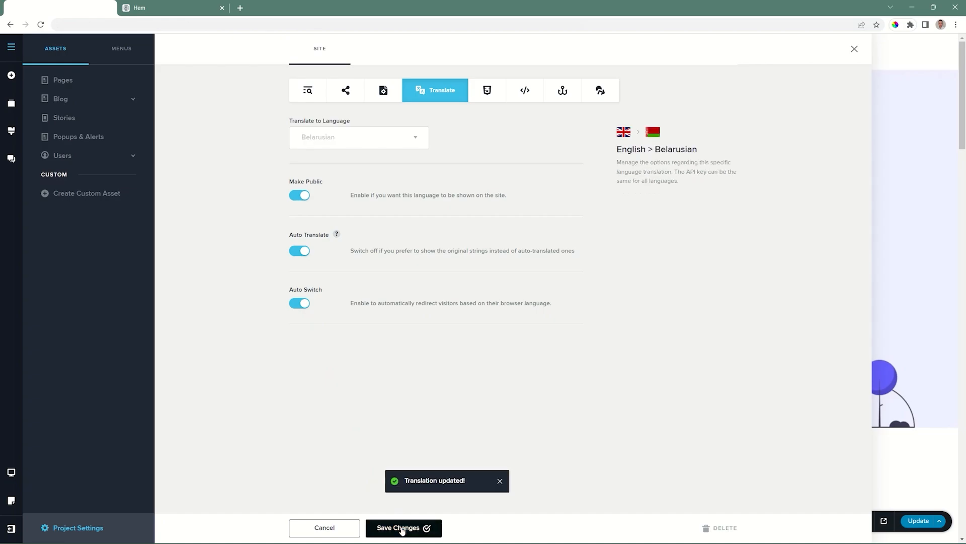